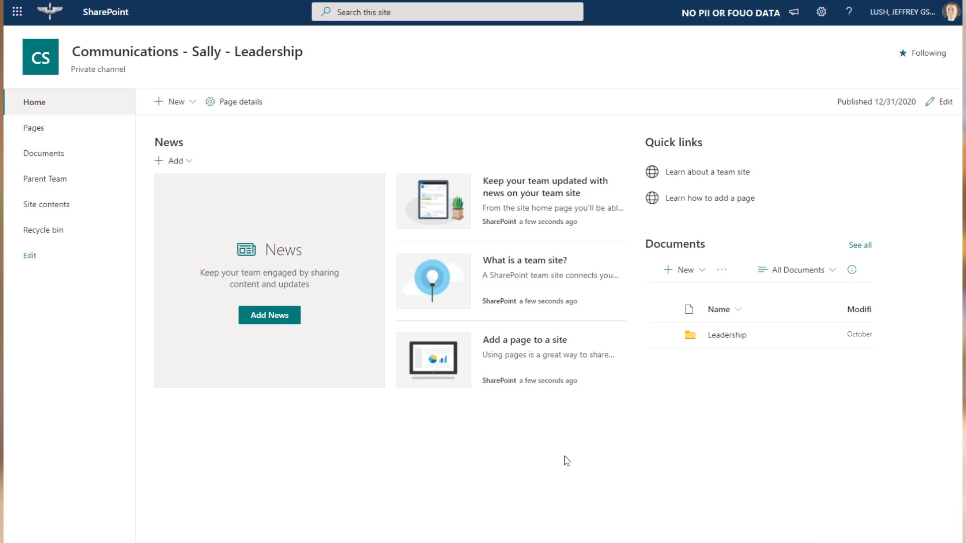
Open Forms in a new tab, view the ToDo Tasks form, and return to the SharePoint site's home page.
left_click(17, 12)
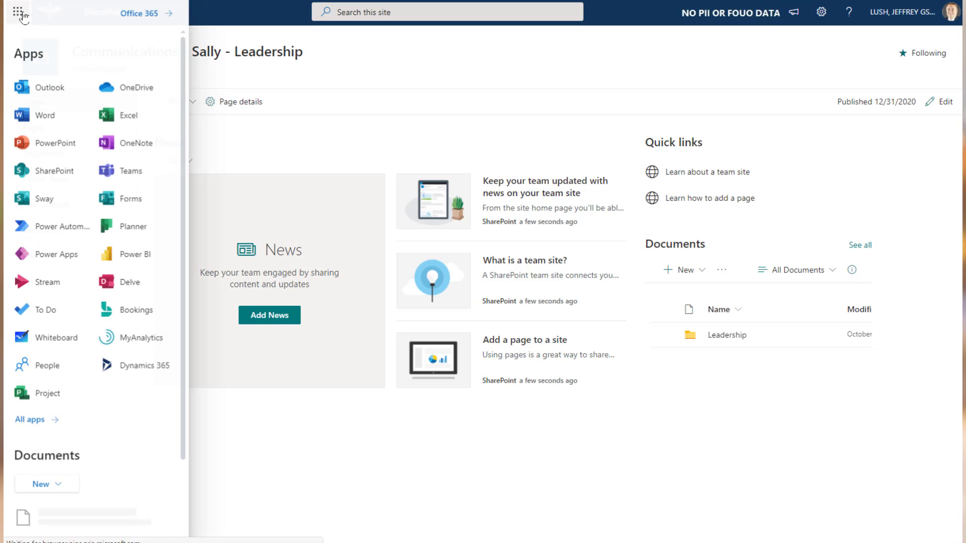
right_click(141, 202)
left_click(247, 222)
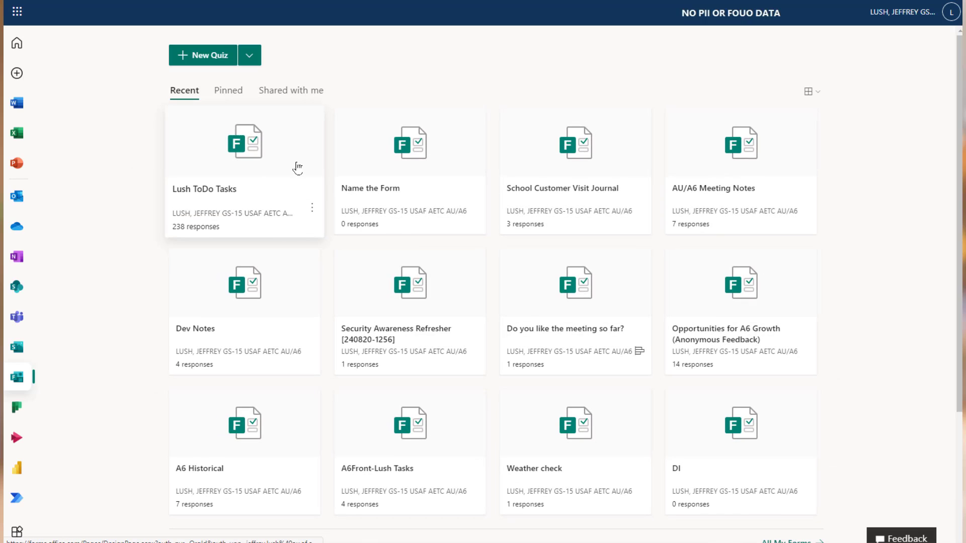
left_click(270, 195)
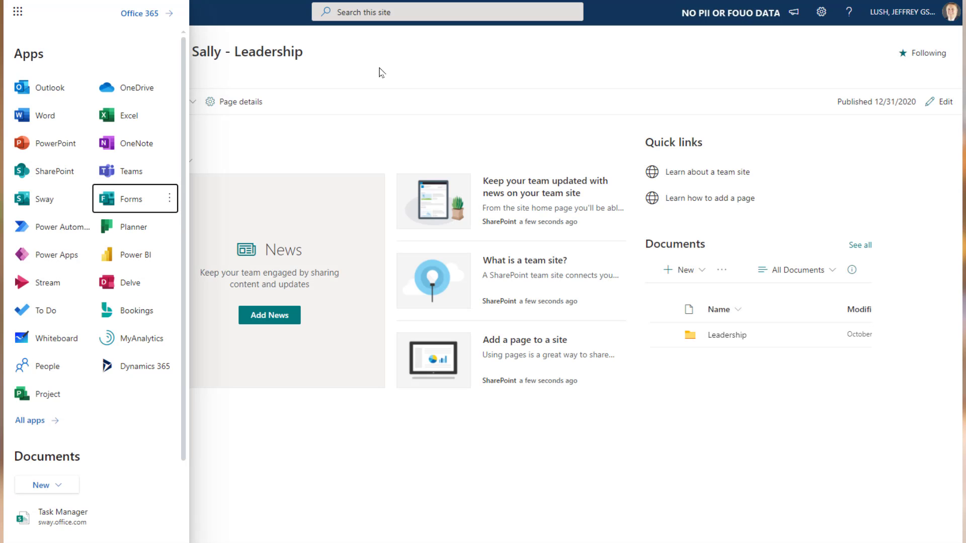
left_click(401, 50)
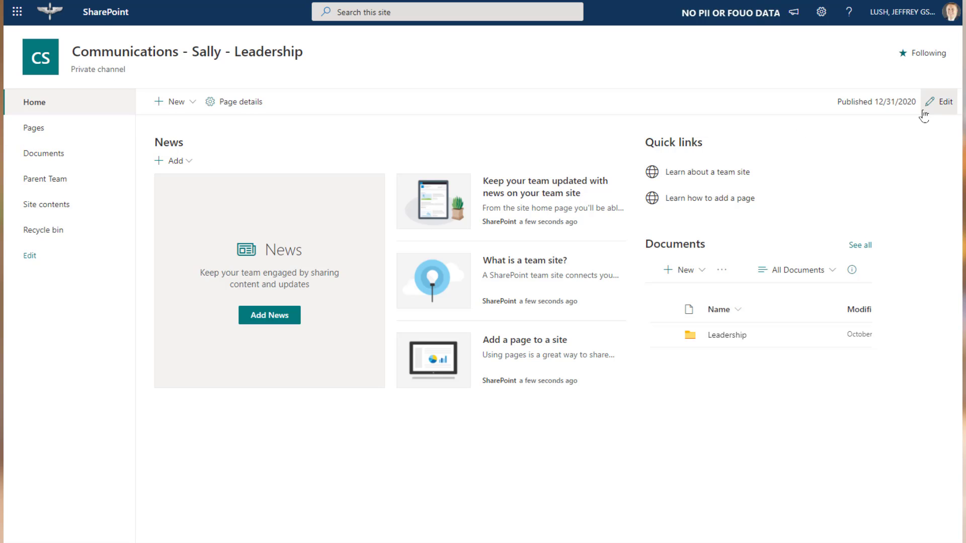
Put the home page into edit mode and delete its News, Quick links and Documents web parts.
left_click(944, 103)
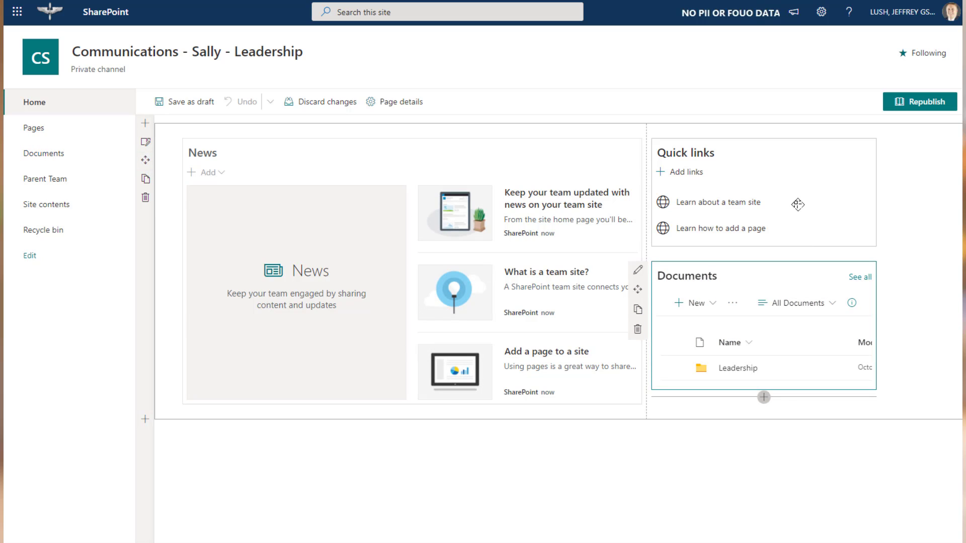
left_click(313, 157)
left_click(169, 208)
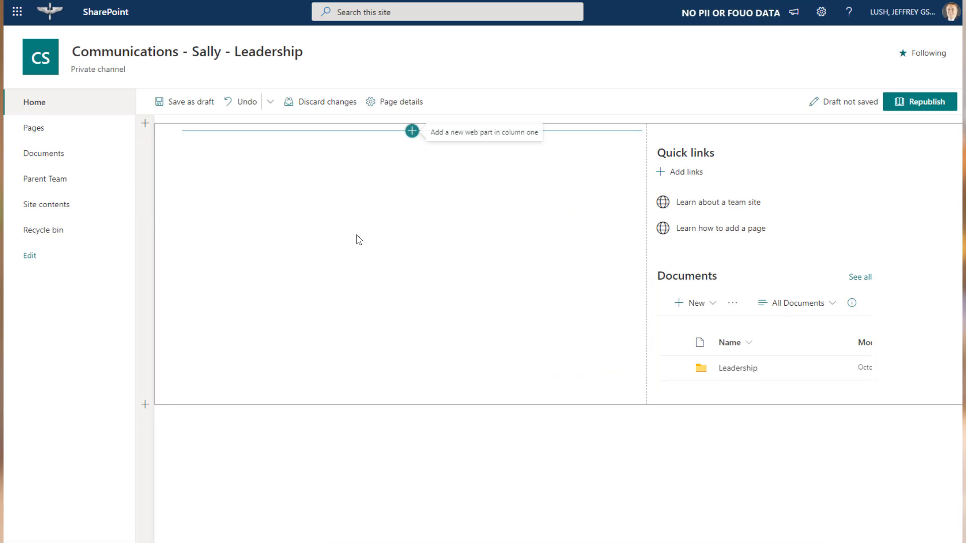
left_click(701, 181)
left_click(637, 207)
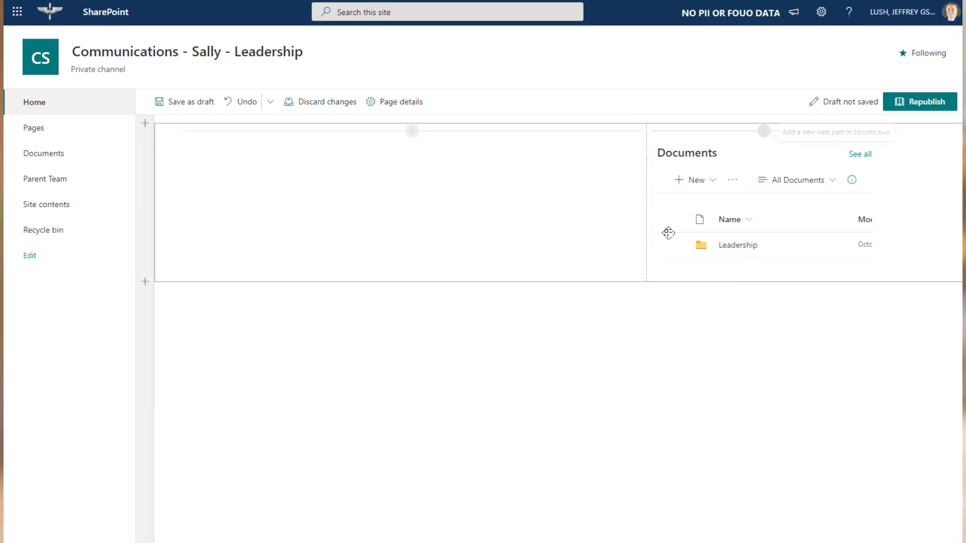
left_click(748, 171)
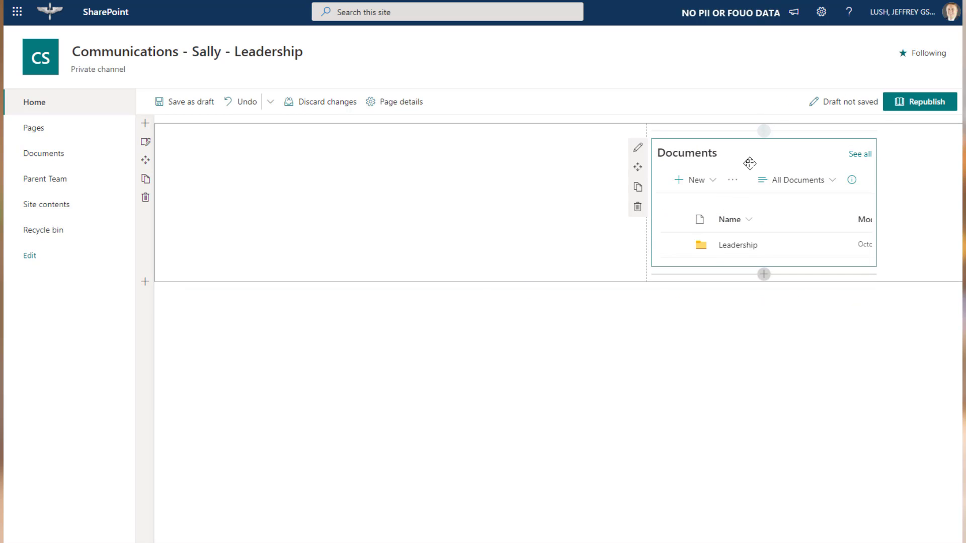
left_click(638, 208)
left_click(365, 192)
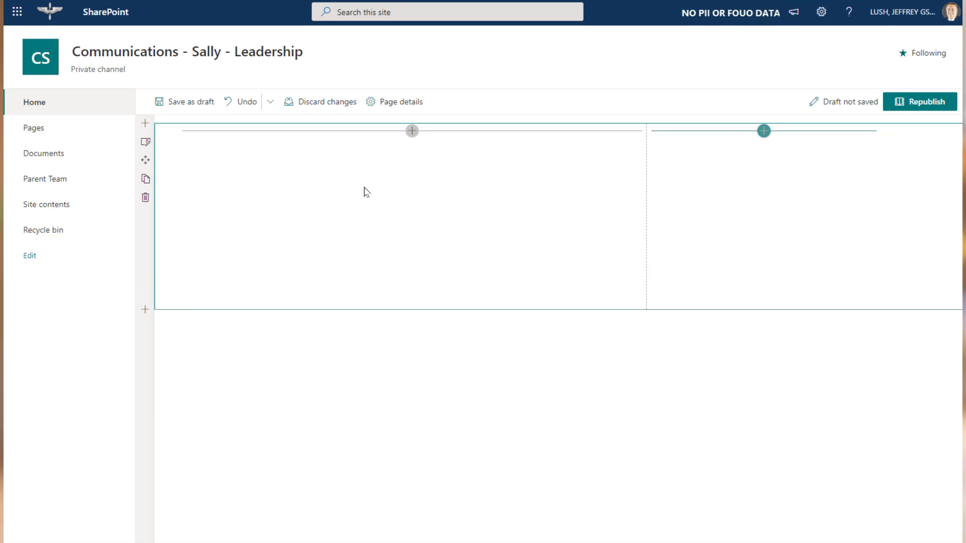
Add a Microsoft Forms web part to the page's first column and choose to add an existing form.
left_click(411, 132)
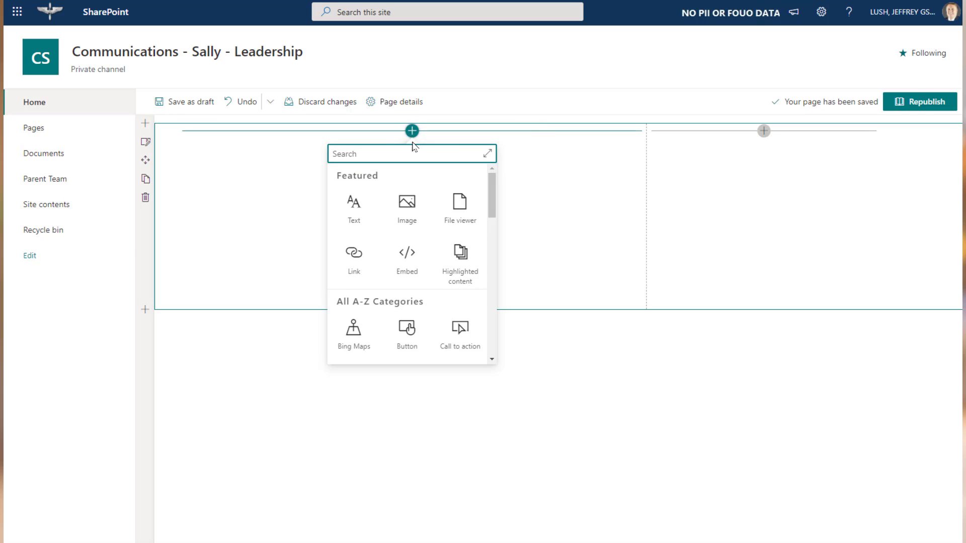
type("form")
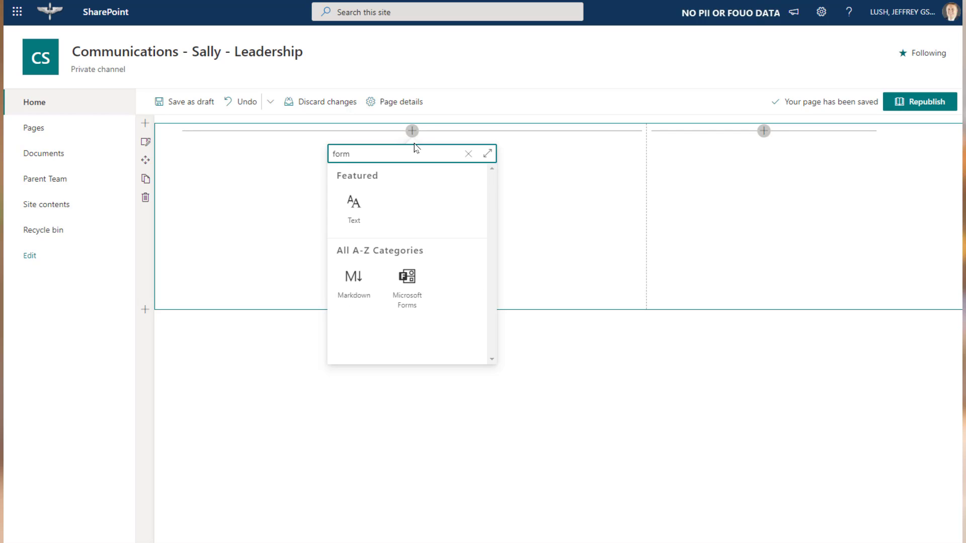
left_click(414, 289)
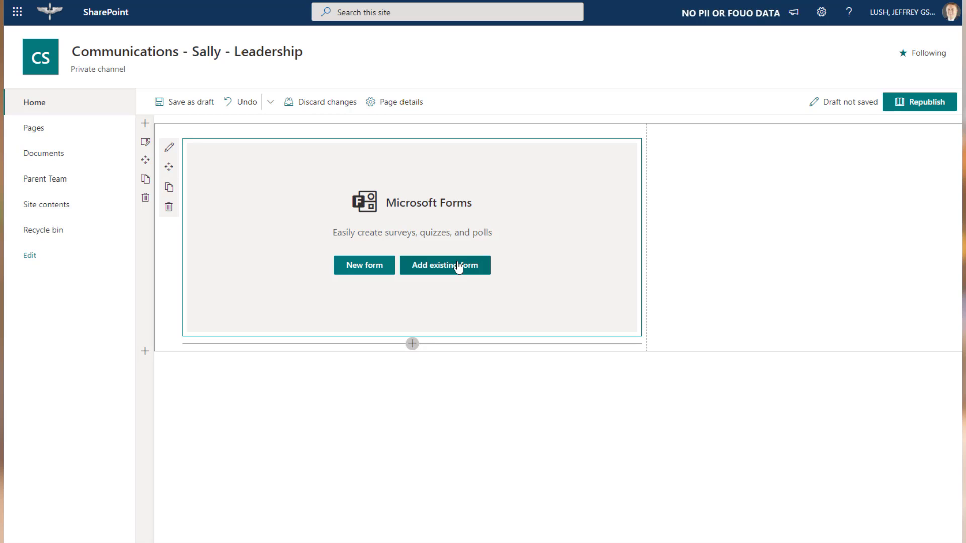
left_click(458, 267)
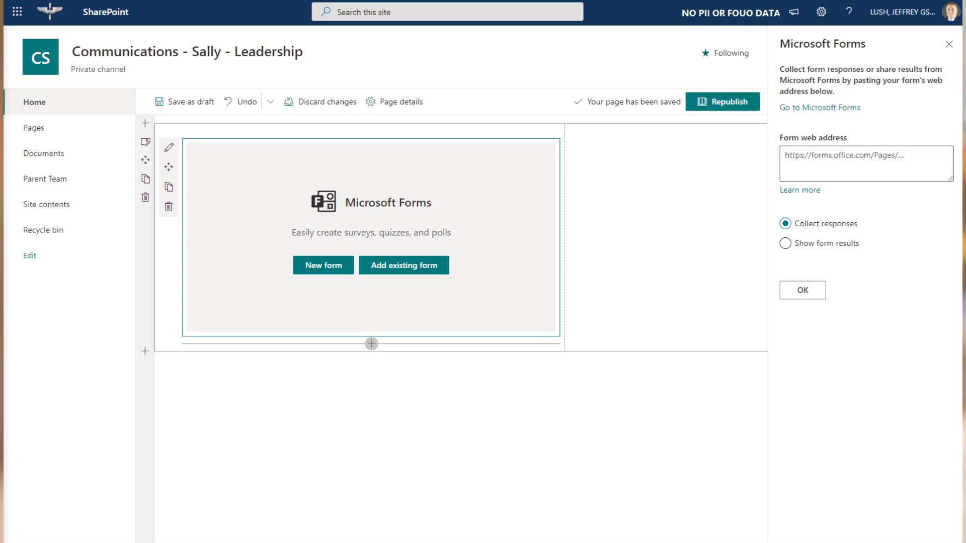
Open Forms in a new tab and copy the ToDo Tasks form's response link, keeping access at Anyone can respond.
left_click_drag(1, 31, 488, 15)
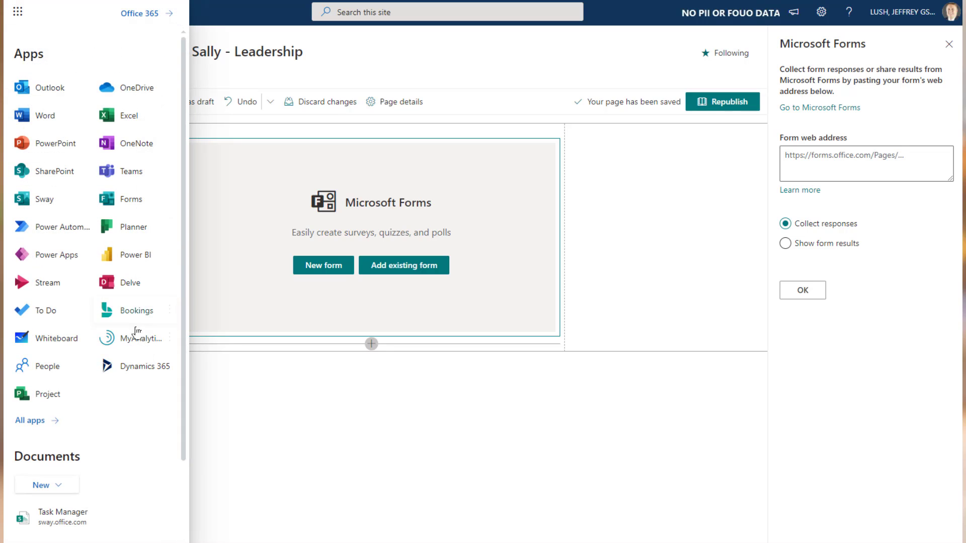
left_click(170, 197)
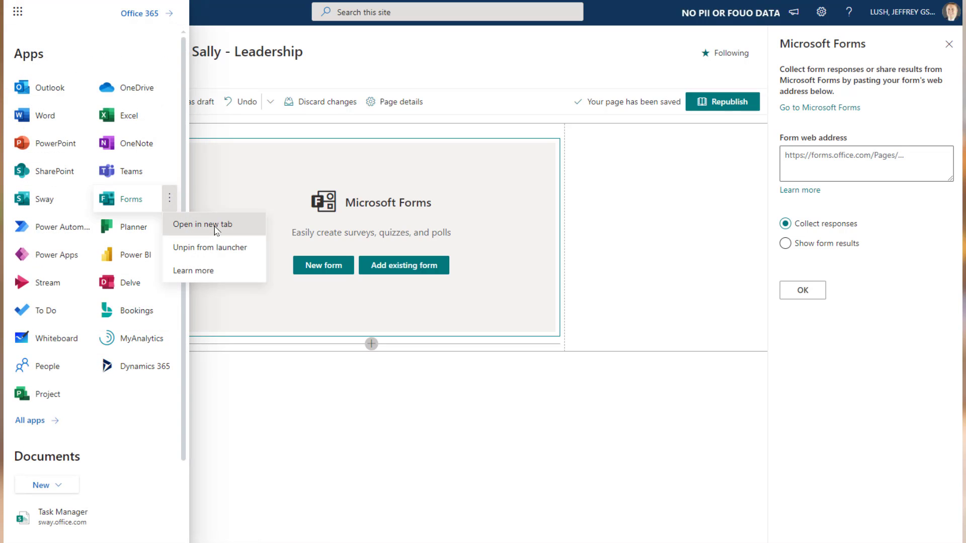
left_click(215, 224)
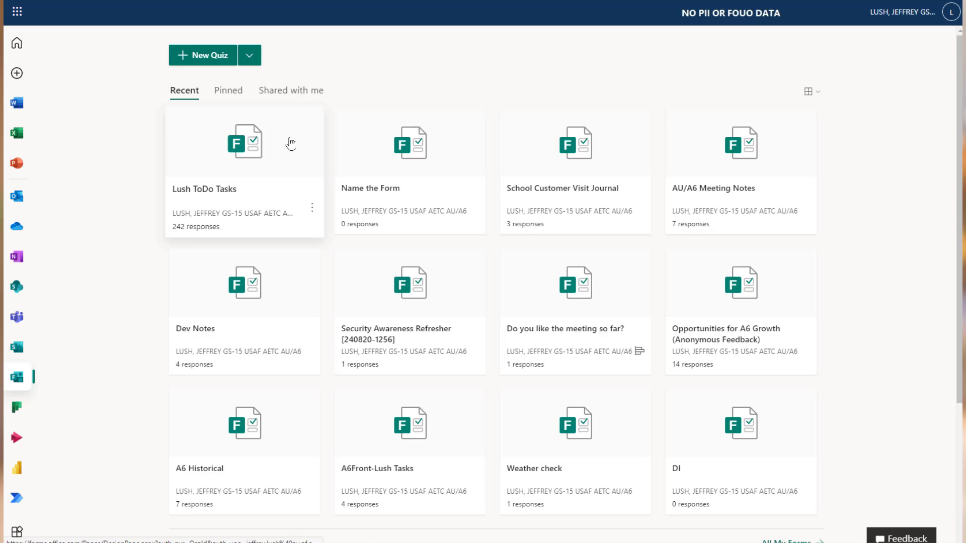
left_click(290, 145)
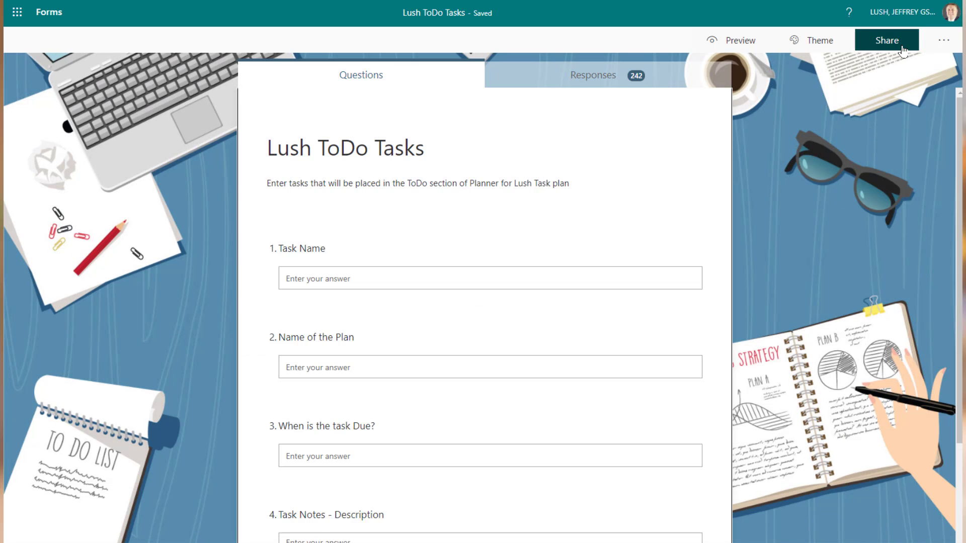
left_click(901, 46)
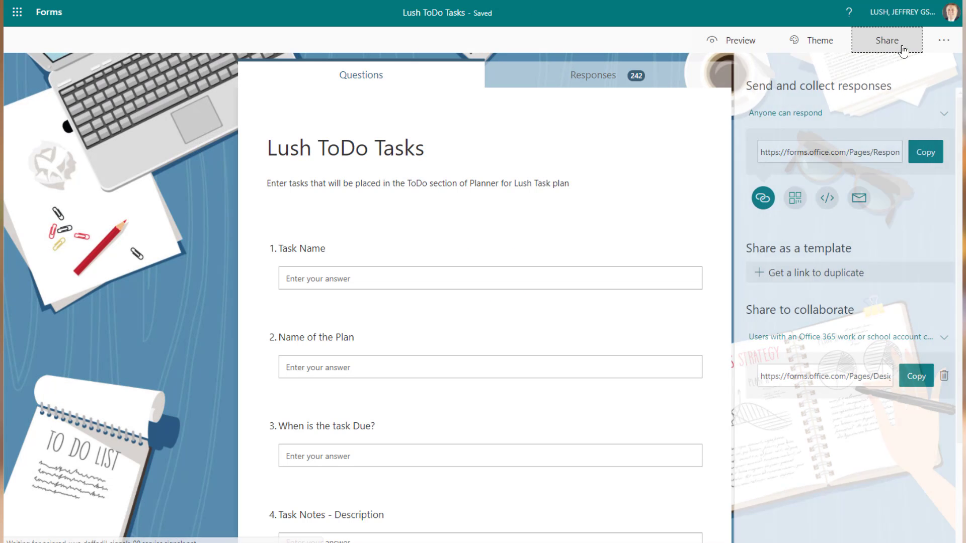
left_click(826, 120)
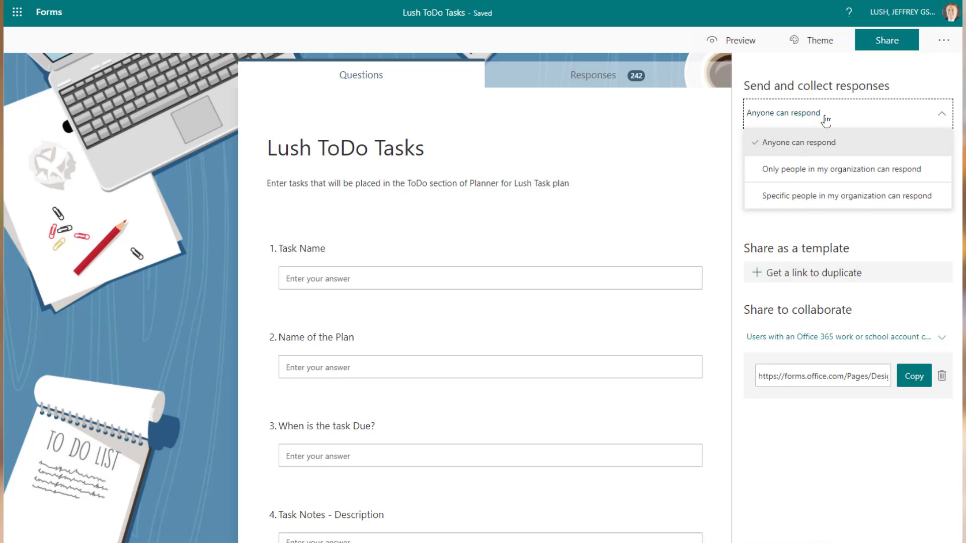
left_click(825, 121)
left_click(925, 155)
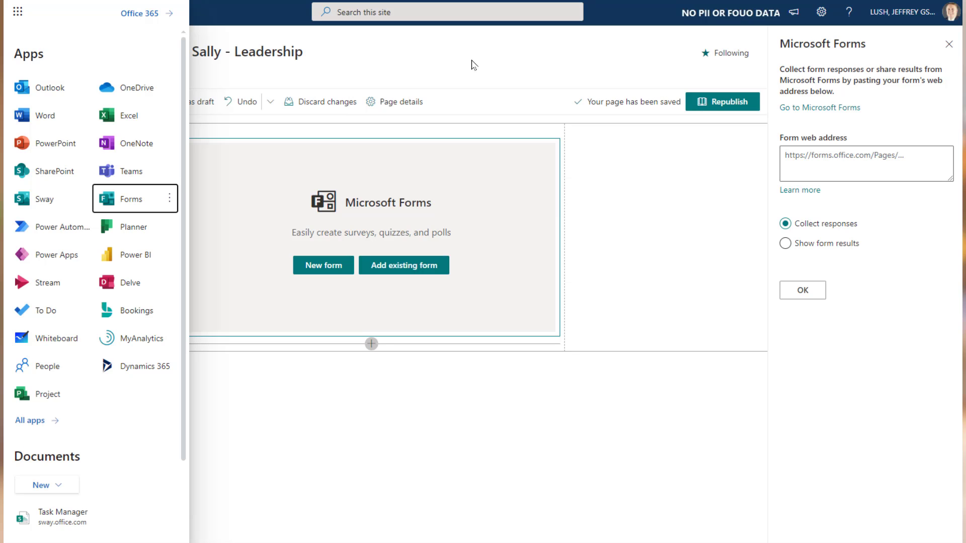
Switch to the separate Opera browser window and load the copied form link there.
left_click(827, 157)
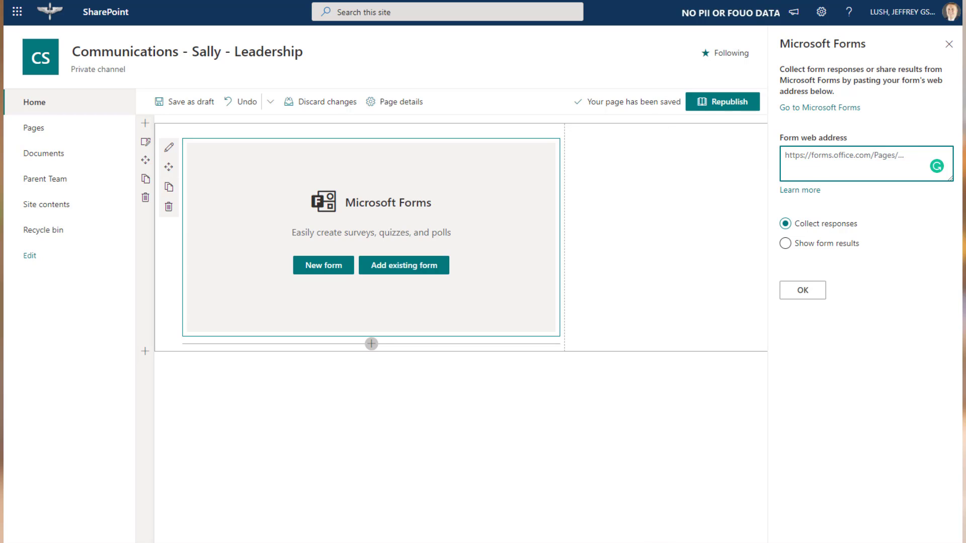
key("alt+Tab")
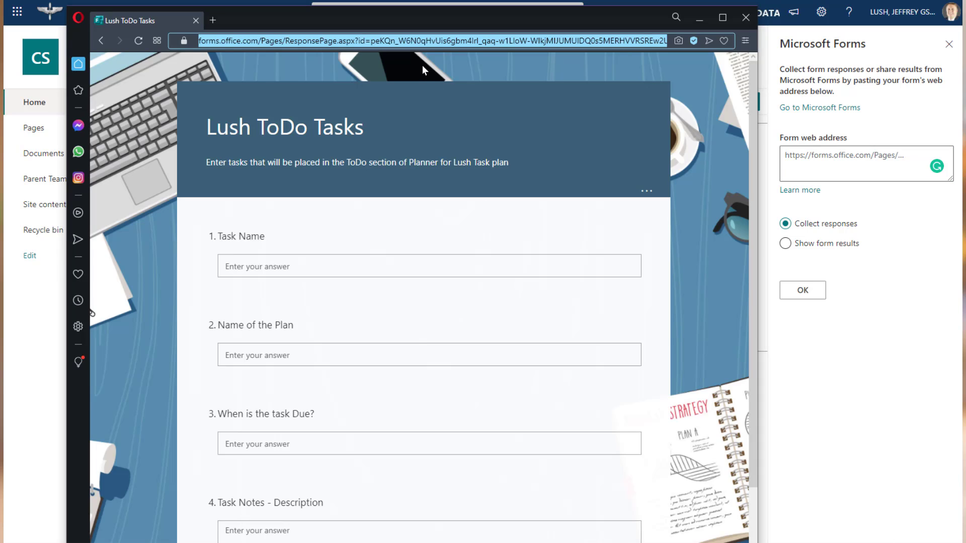
key("ctrl+v")
key("Return")
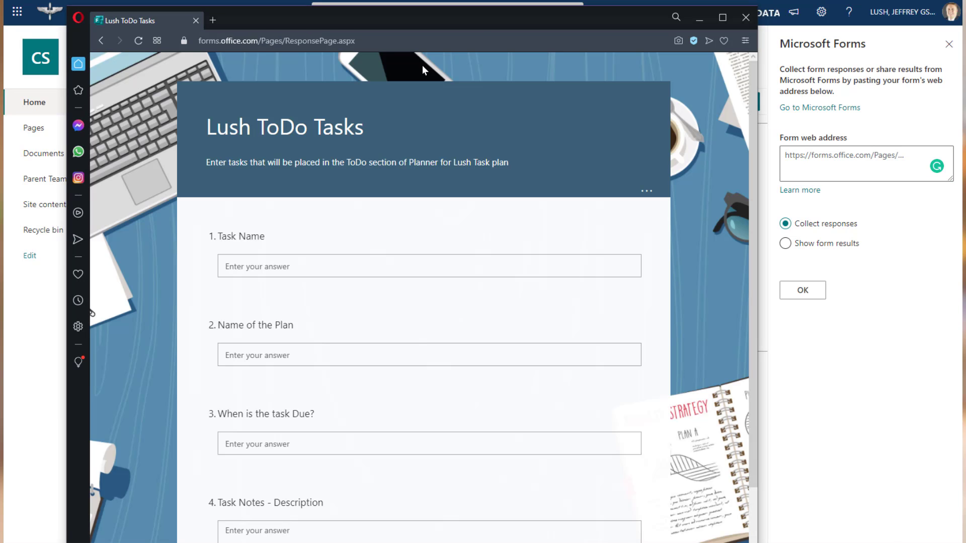
Copy the form's full address from Opera, embed it in the SharePoint Forms web part with Collect responses, and republish the page.
left_click(283, 41)
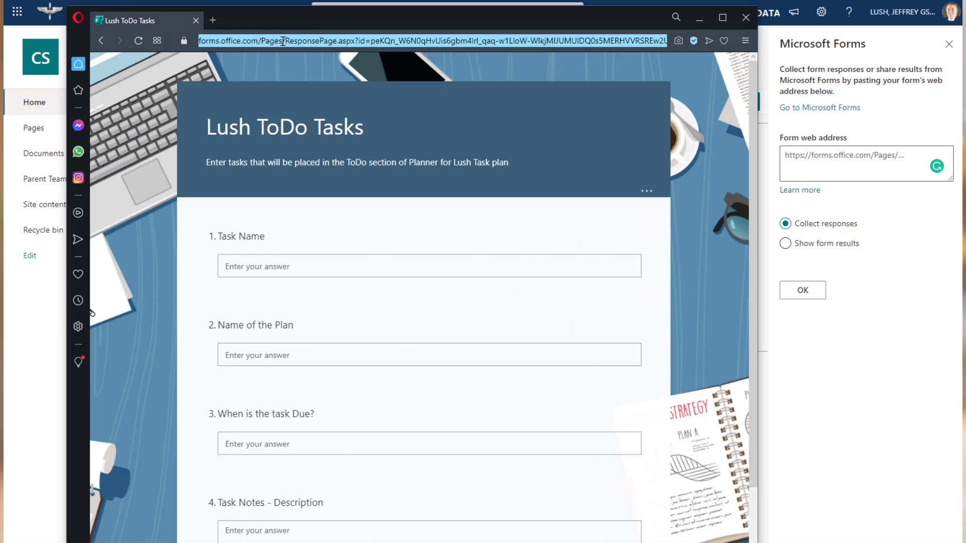
right_click(282, 42)
left_click(308, 86)
left_click(700, 20)
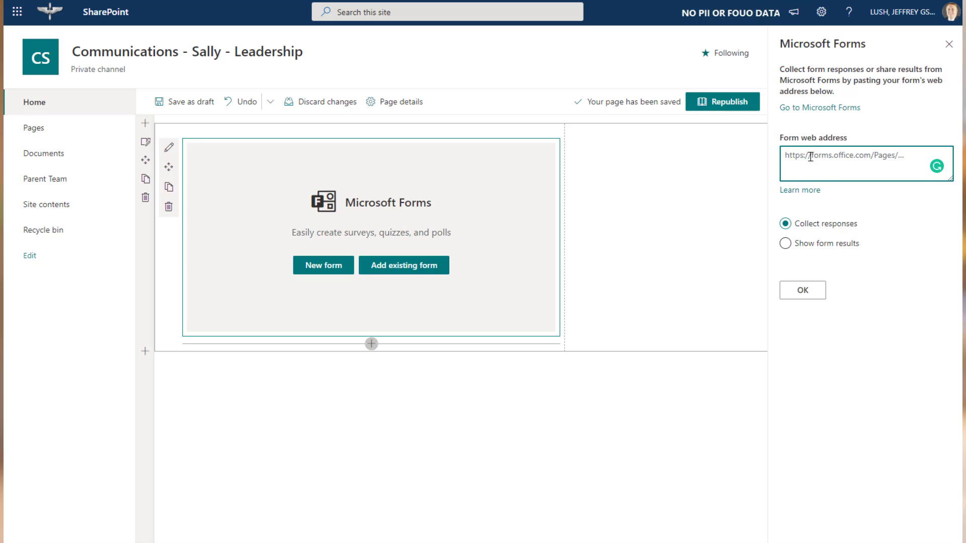
key("ctrl+v")
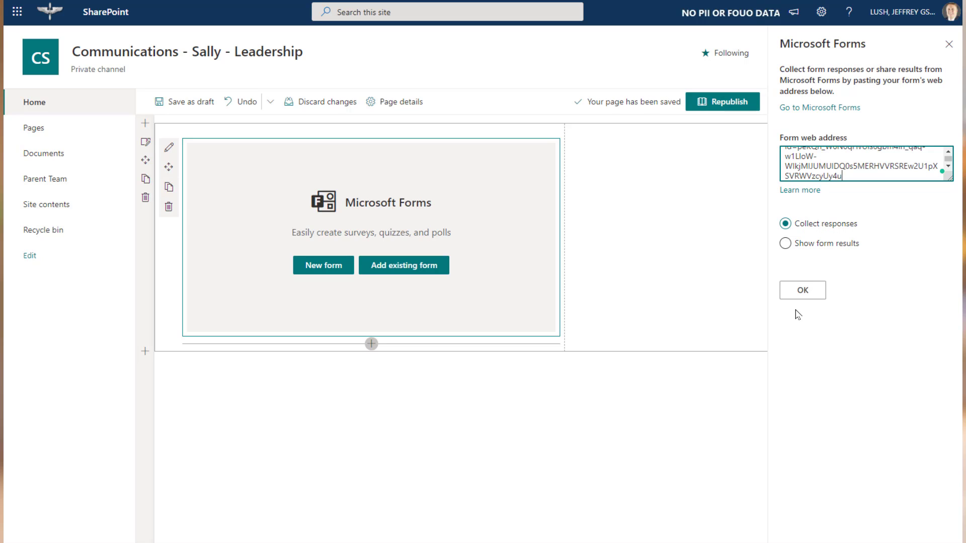
left_click(804, 292)
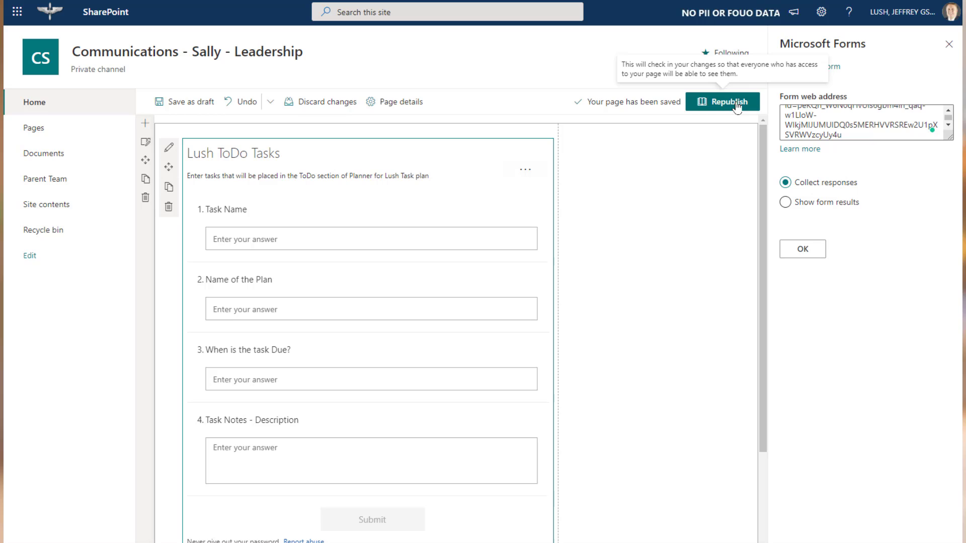
left_click(737, 105)
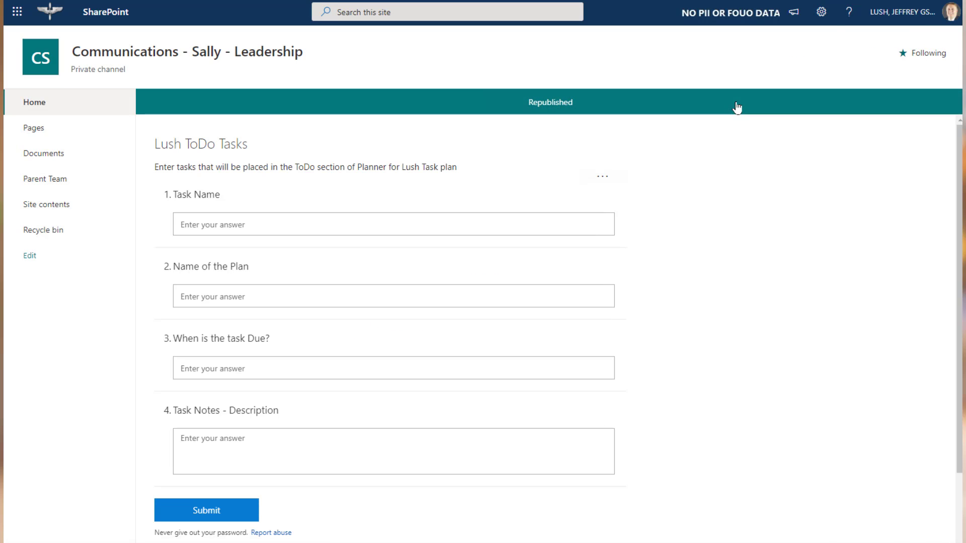
Submit a test response through the embedded form, using a first name followed by 311220 as the Task Name, and reopen a blank form.
left_click(47, 103)
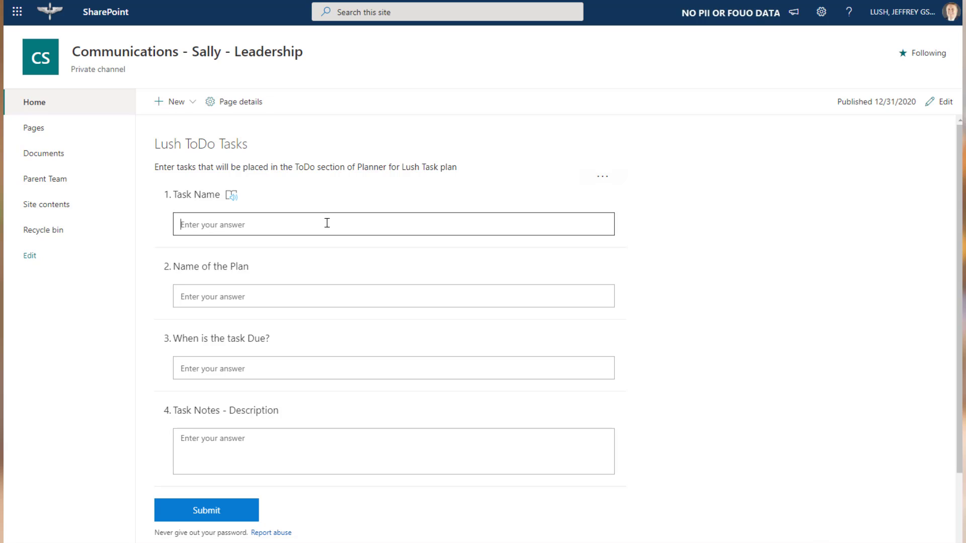
type("sally 311220")
left_click(327, 223)
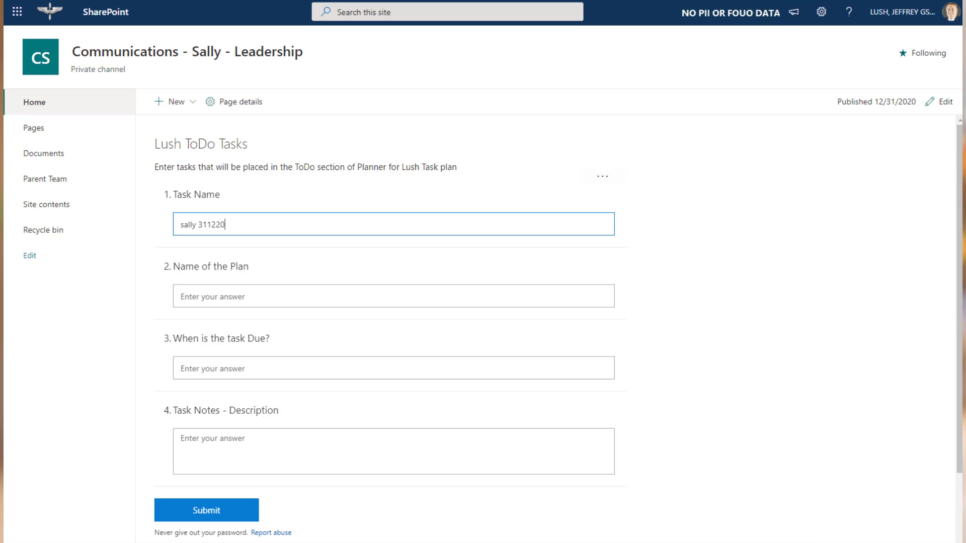
left_click(210, 513)
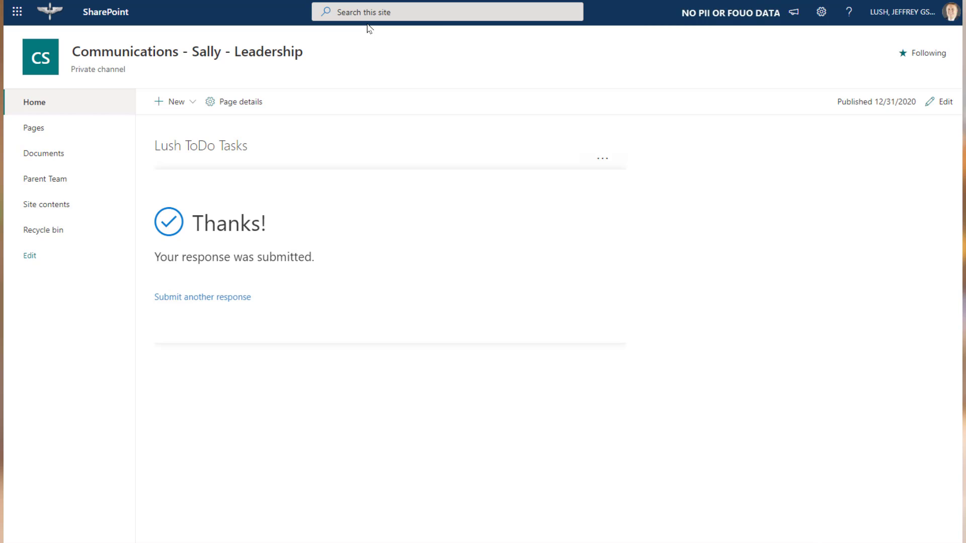
left_click(213, 298)
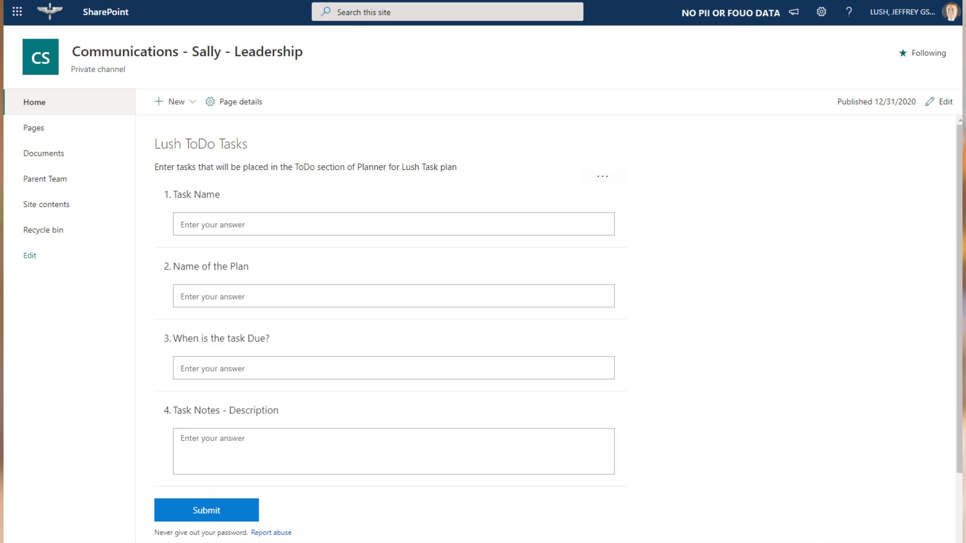
Switch to Planner, open the newly submitted task in the To do bucket, and mark it completed.
key("ctrl+Tab")
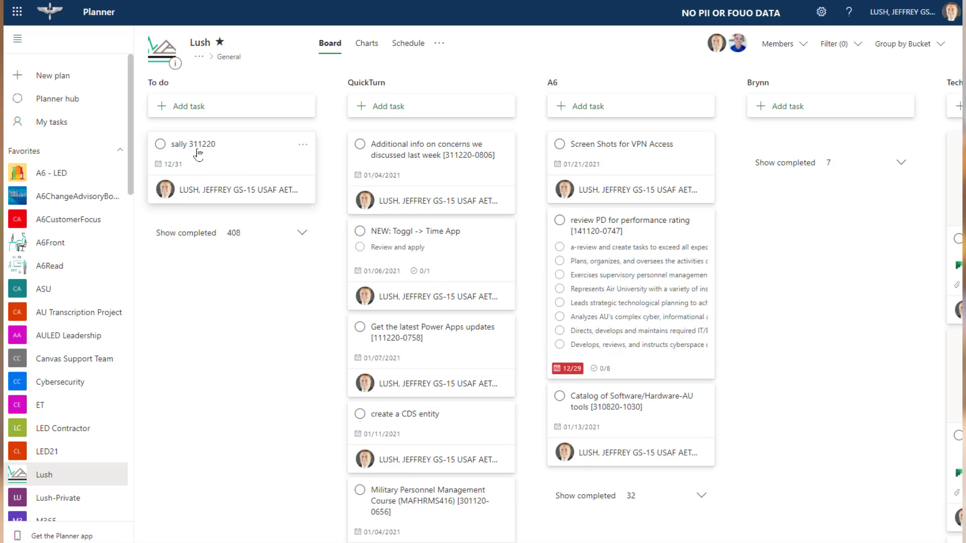
left_click(242, 160)
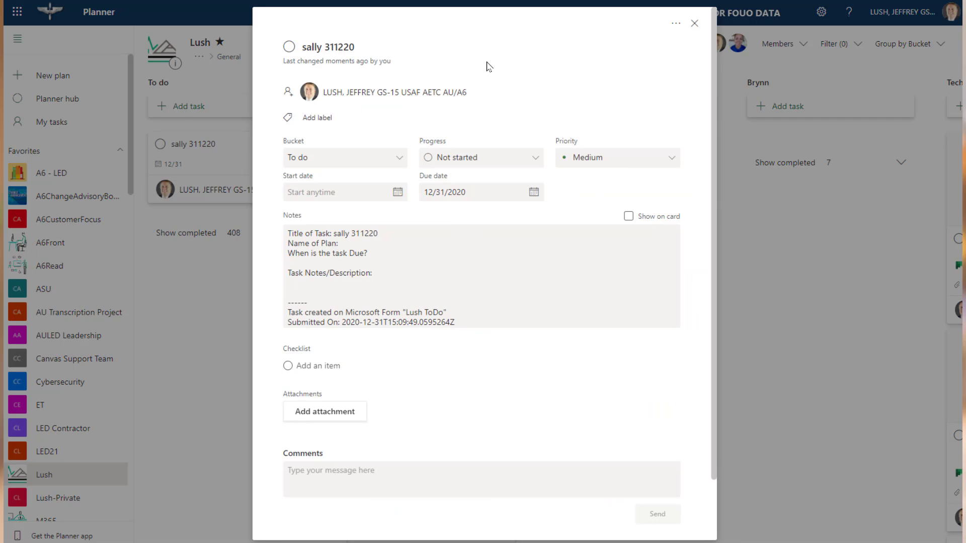
left_click(289, 47)
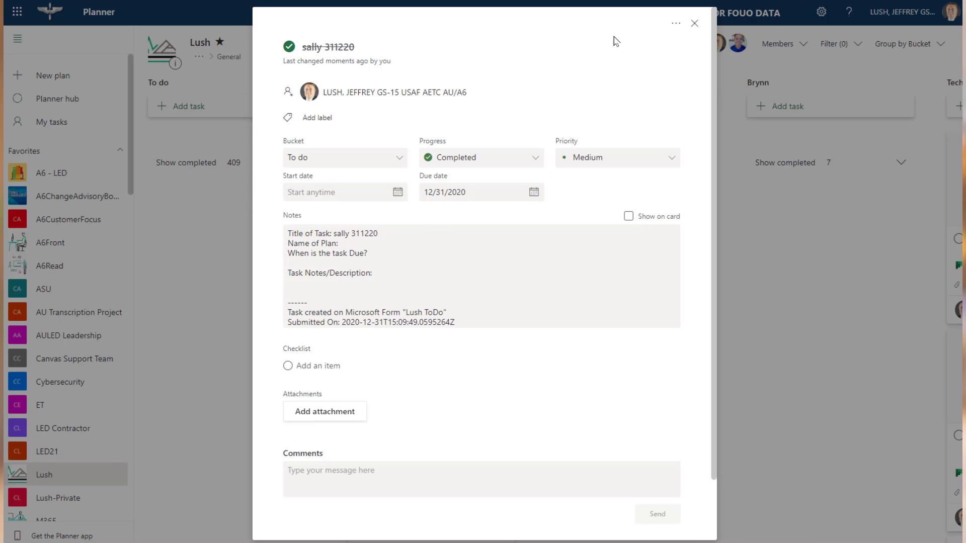
Close the task details, switch to the SharePoint home page, put it in edit mode and delete the embedded Lush ToDo Tasks form.
left_click(694, 23)
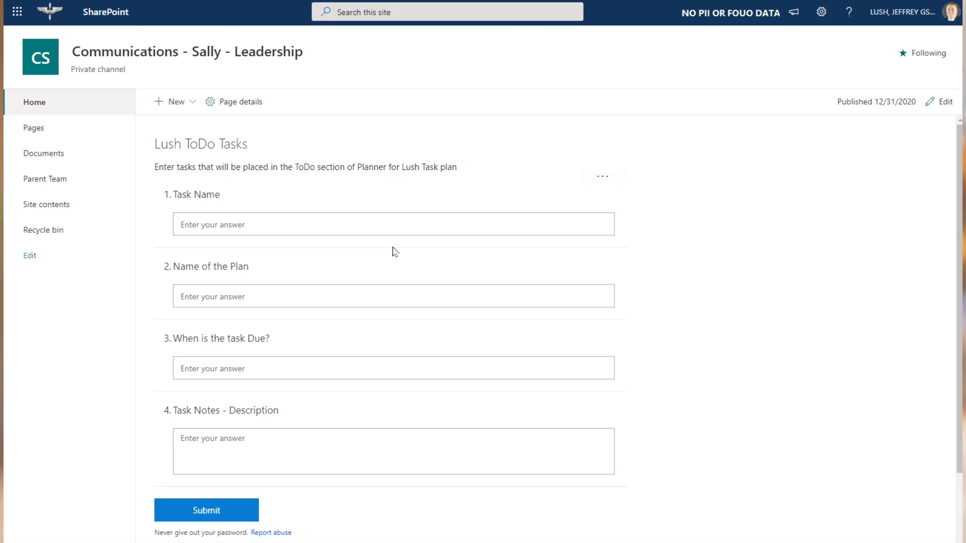
left_click(950, 105)
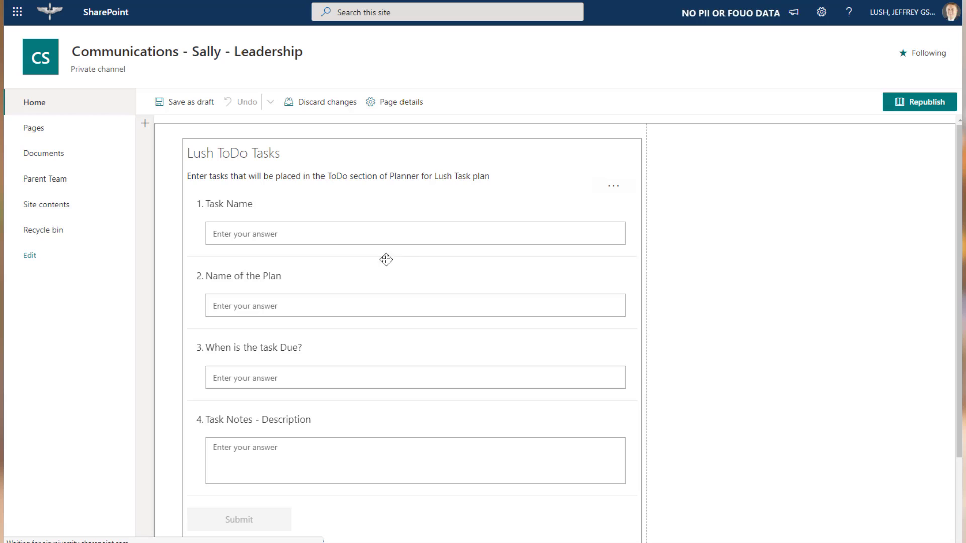
left_click(317, 167)
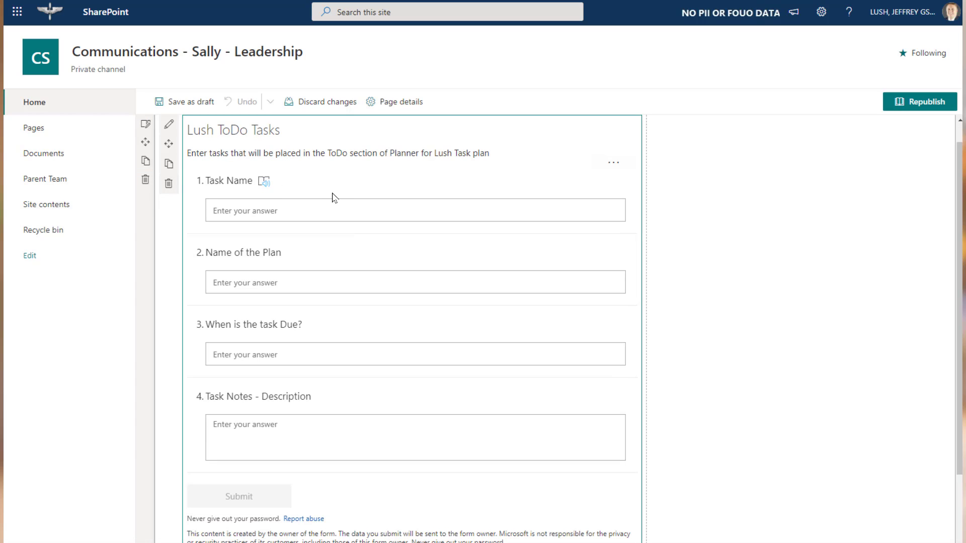
left_click(168, 183)
Find the Microsoft Forms web part with the search term form and add it to the empty wide column.
left_click(412, 132)
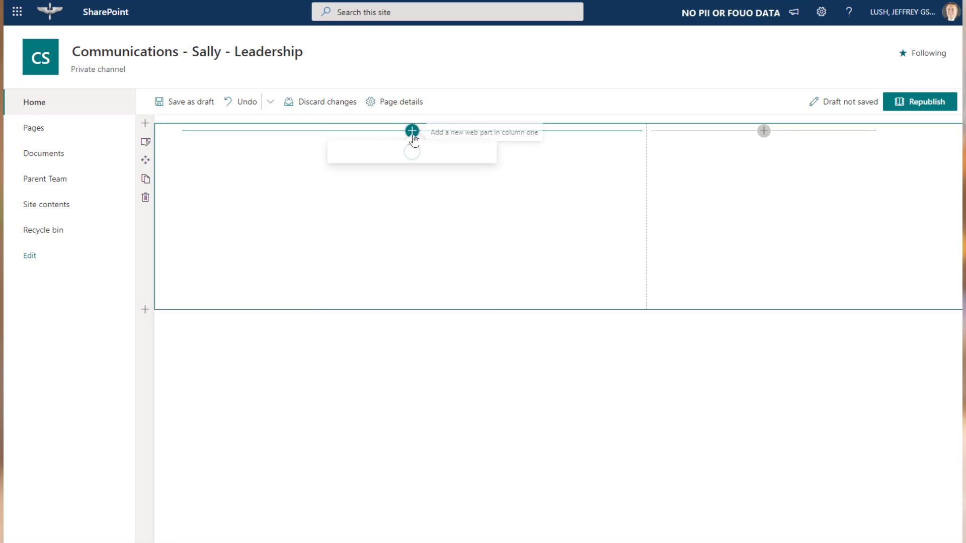
type("form")
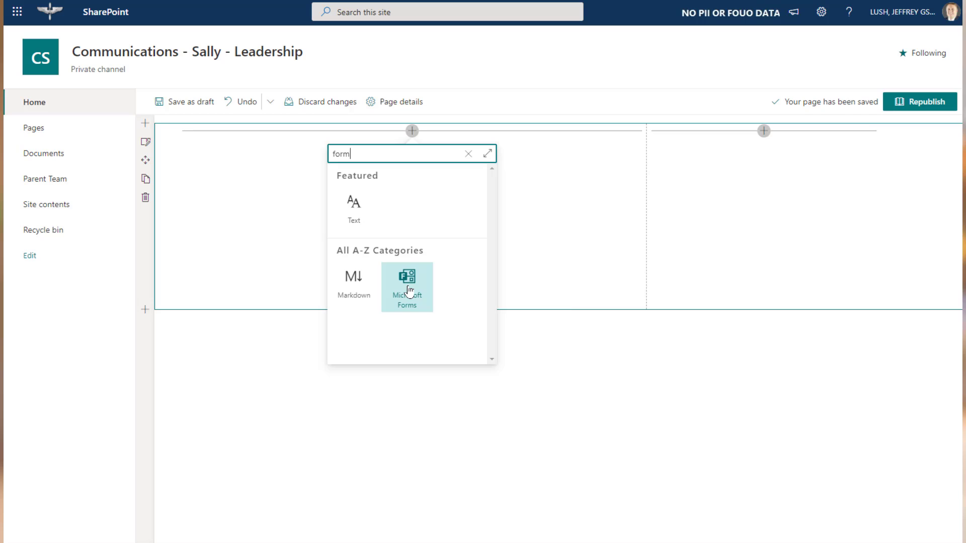
left_click(409, 288)
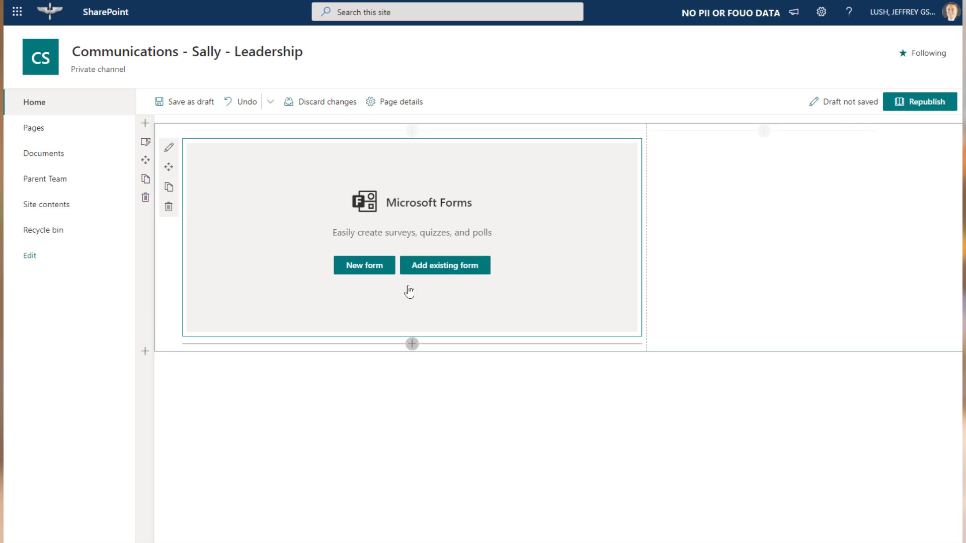
Add the existing form to the new Forms web part using its copied web address, with Collect responses as the display option.
left_click(468, 269)
left_click(855, 159)
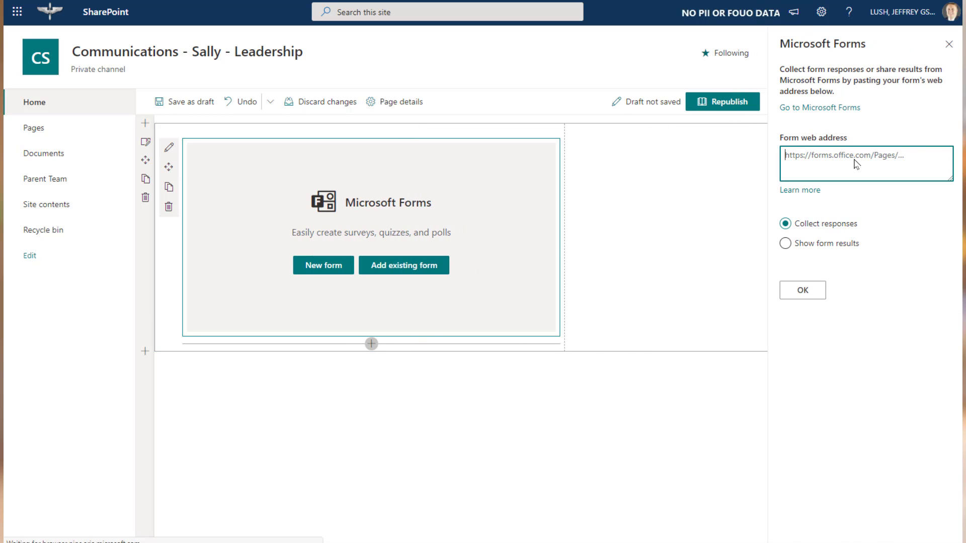
key("ctrl+v")
left_click(800, 291)
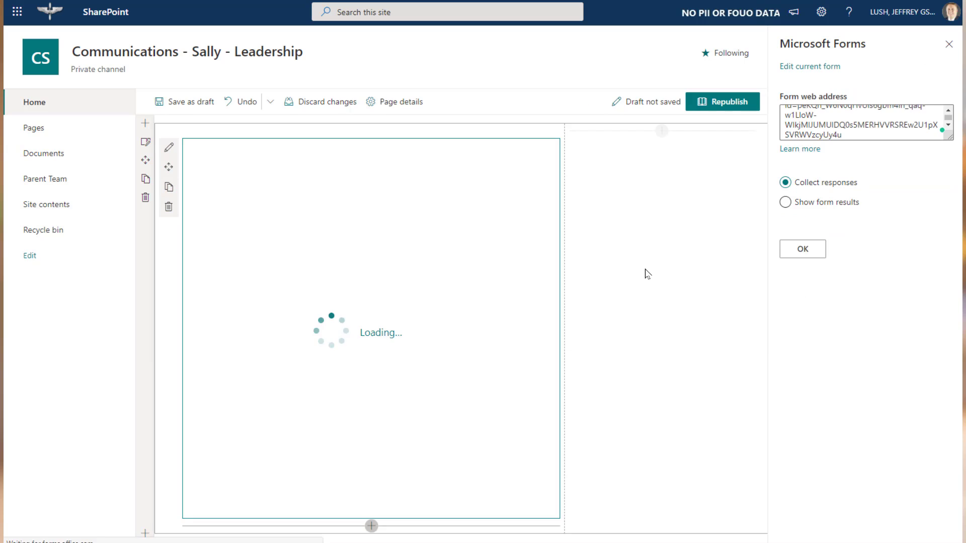
left_click(660, 194)
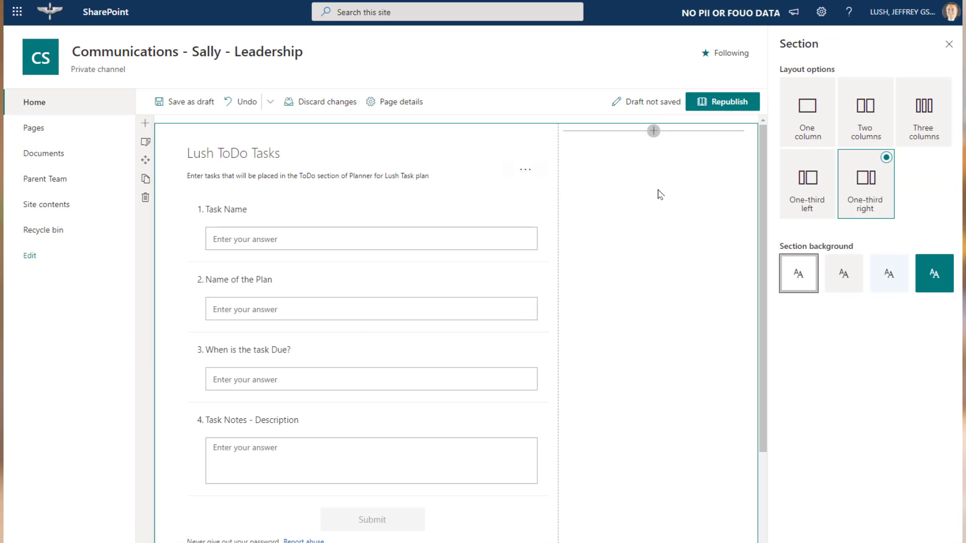